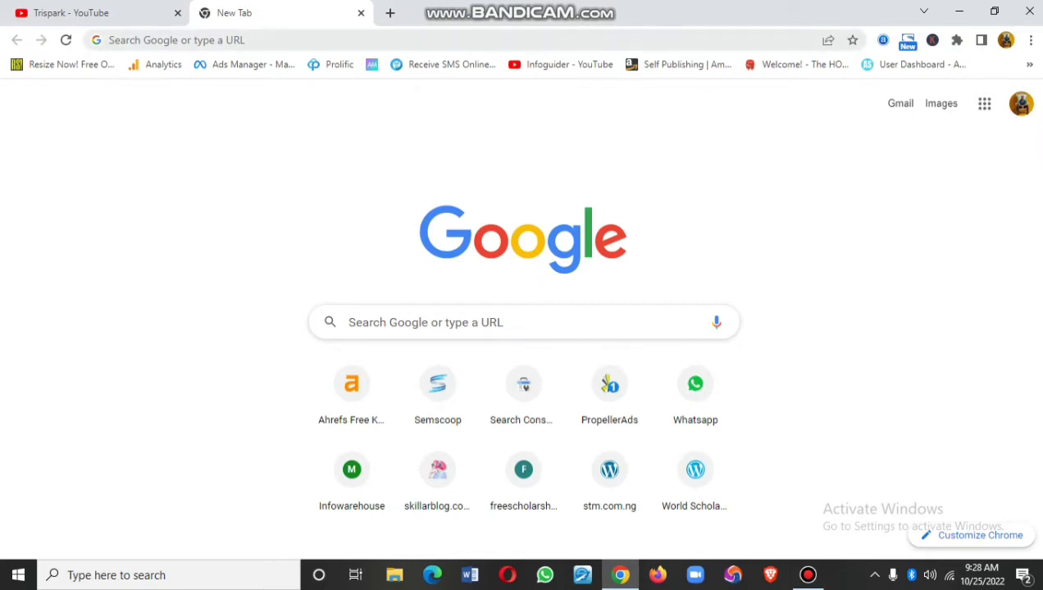
- Open the Ahrefs free keyword generator at ahrefs.com/keyword-generator
left_click(246, 40)
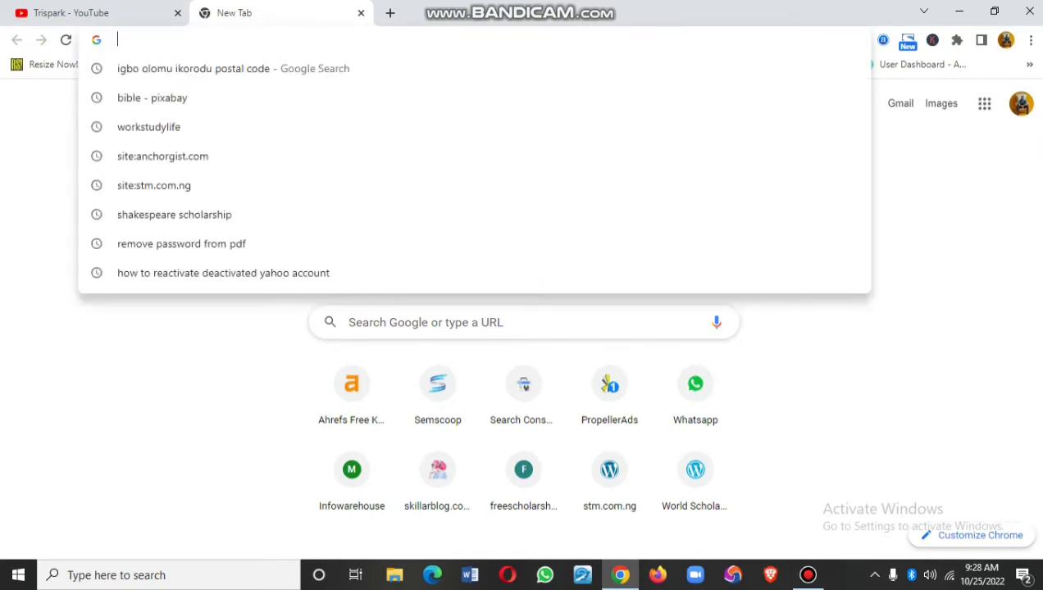
type("ahrefs.com/keyword-generator")
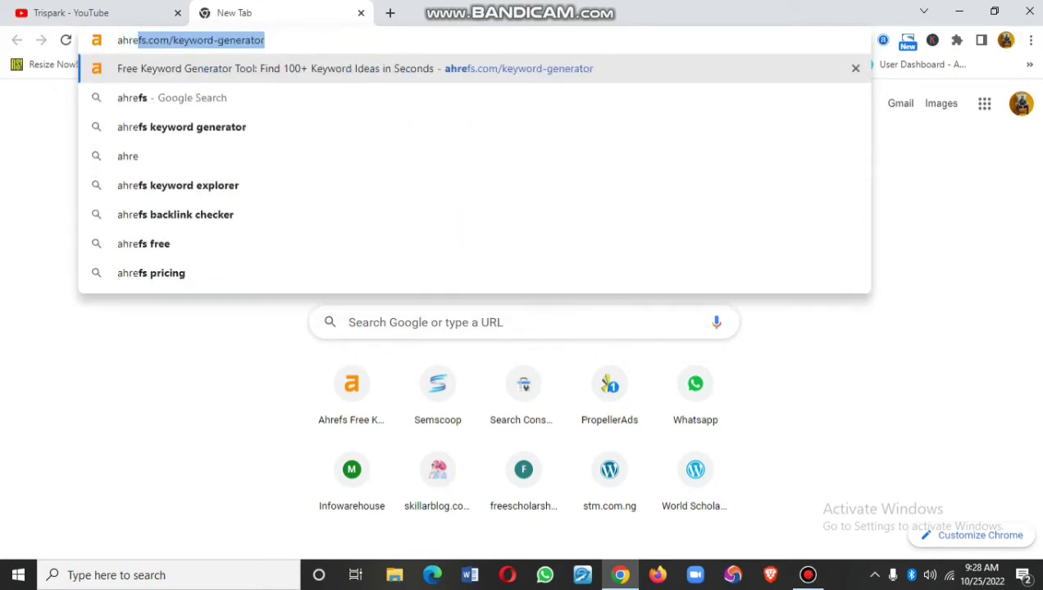
key("Return")
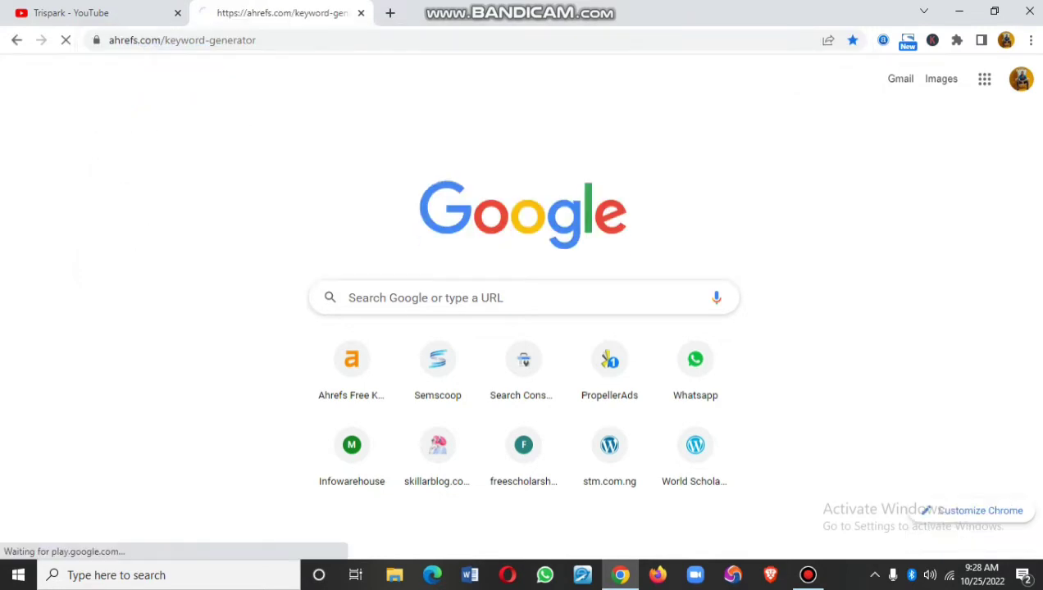
- View the Trispark channel page and its search phrase on YouTube, and return to the keyword generator page
key("ctrl+shift+Tab")
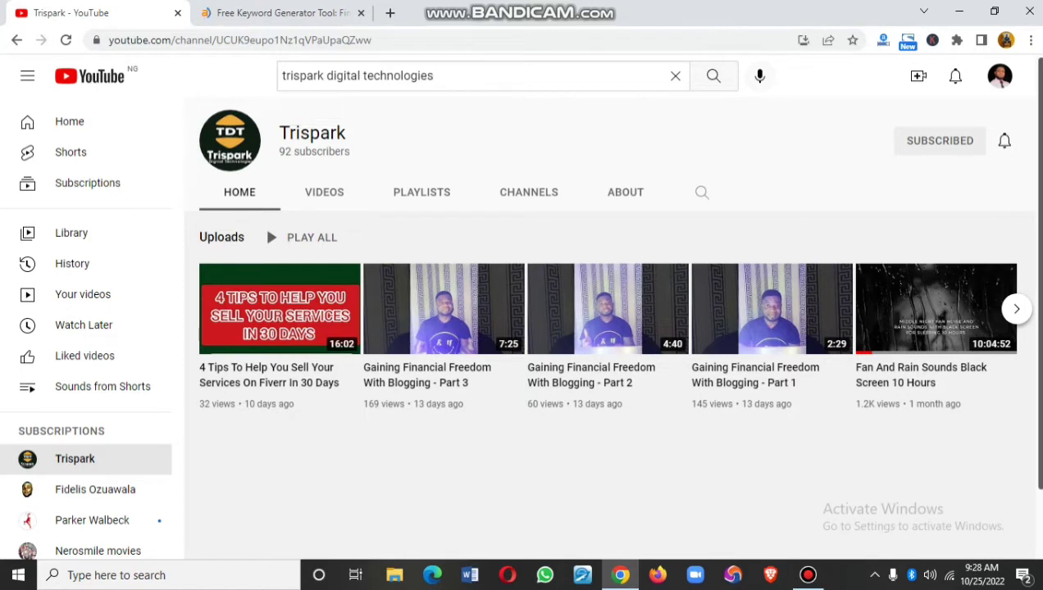
left_click_drag(439, 76, 281, 76)
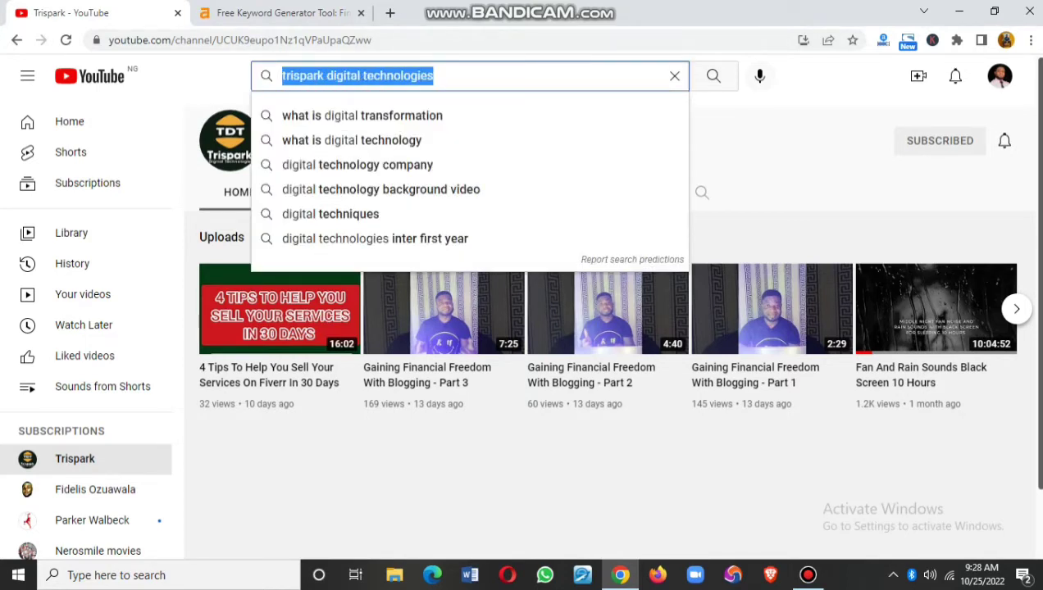
left_click(264, 224)
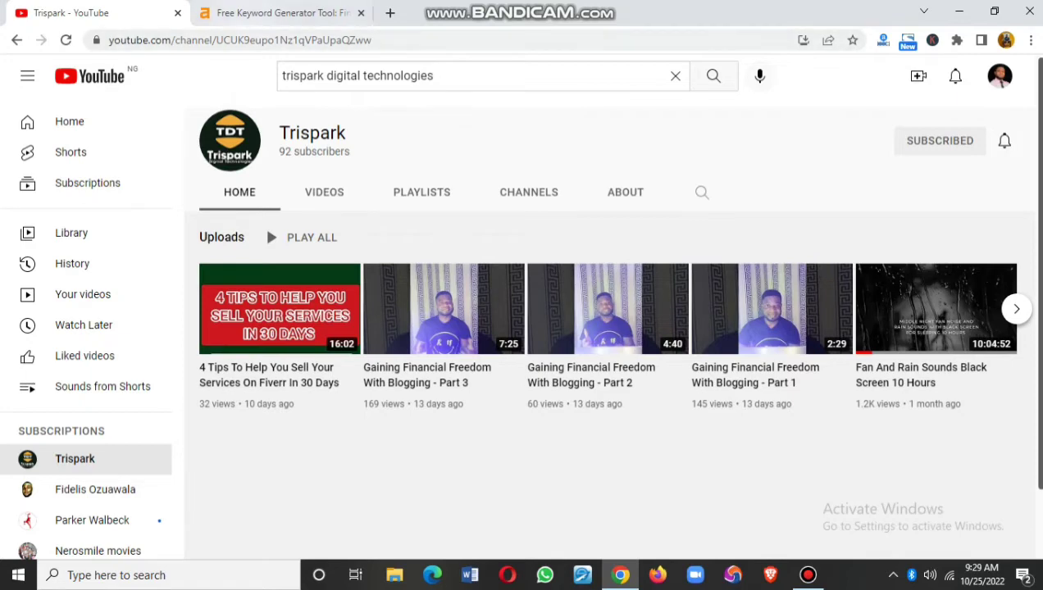
left_click(278, 12)
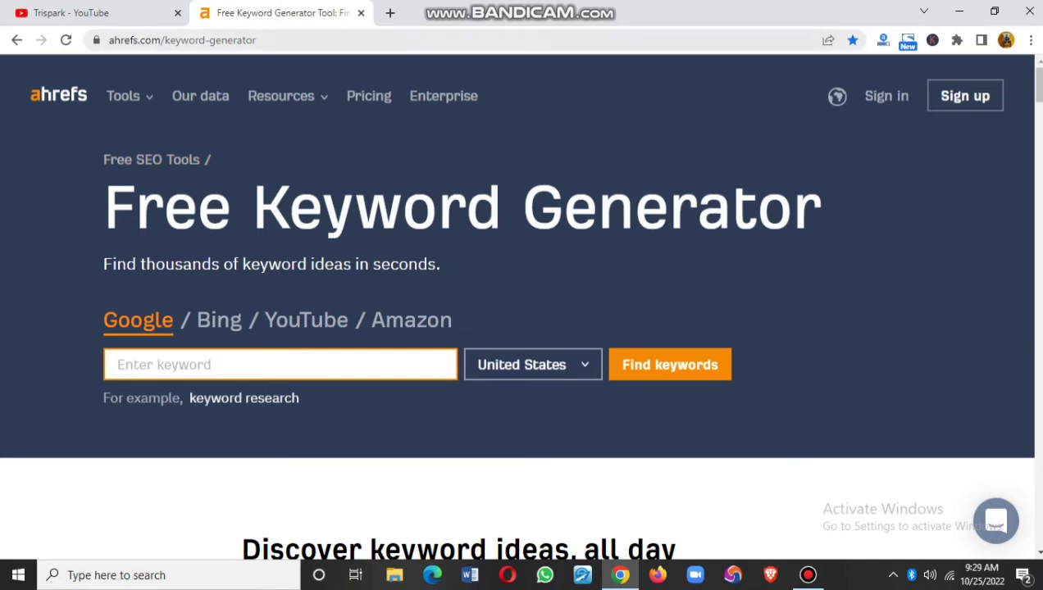
left_click_drag(256, 39, 109, 39)
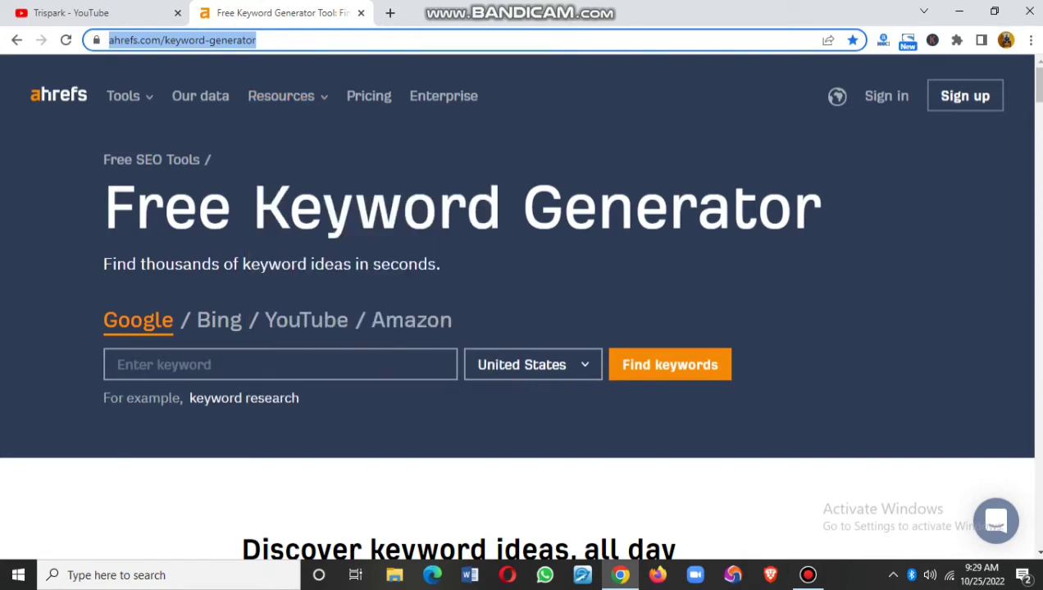
scroll(522, 303, "down", 3)
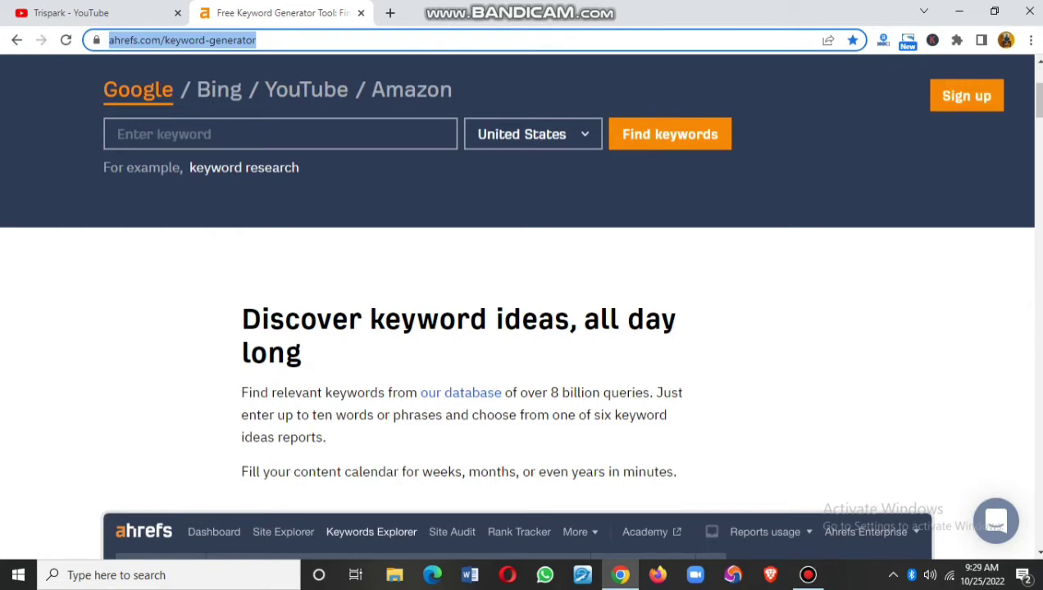
scroll(517, 303, "up", 3)
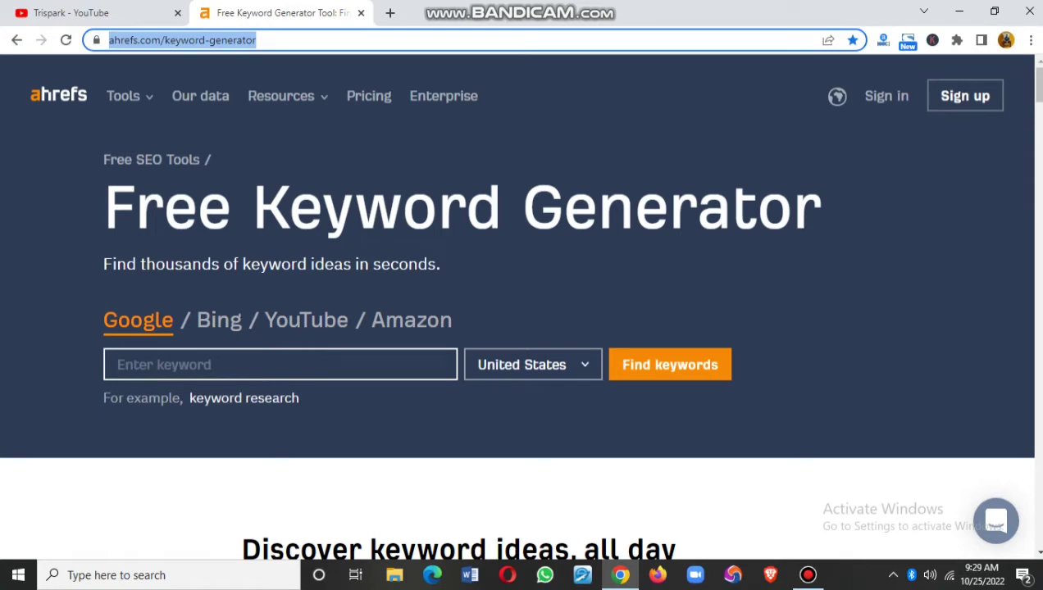
- Enter "insurance" as the keyword for the Google search engine in the keyword generator
scroll(518, 305, "down", 1)
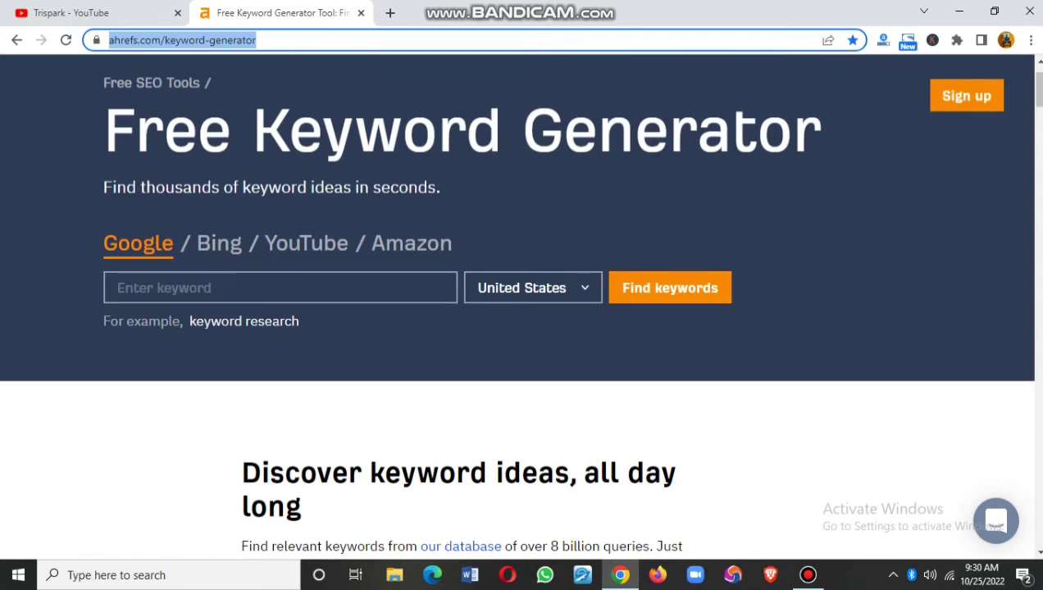
left_click_drag(104, 244, 173, 243)
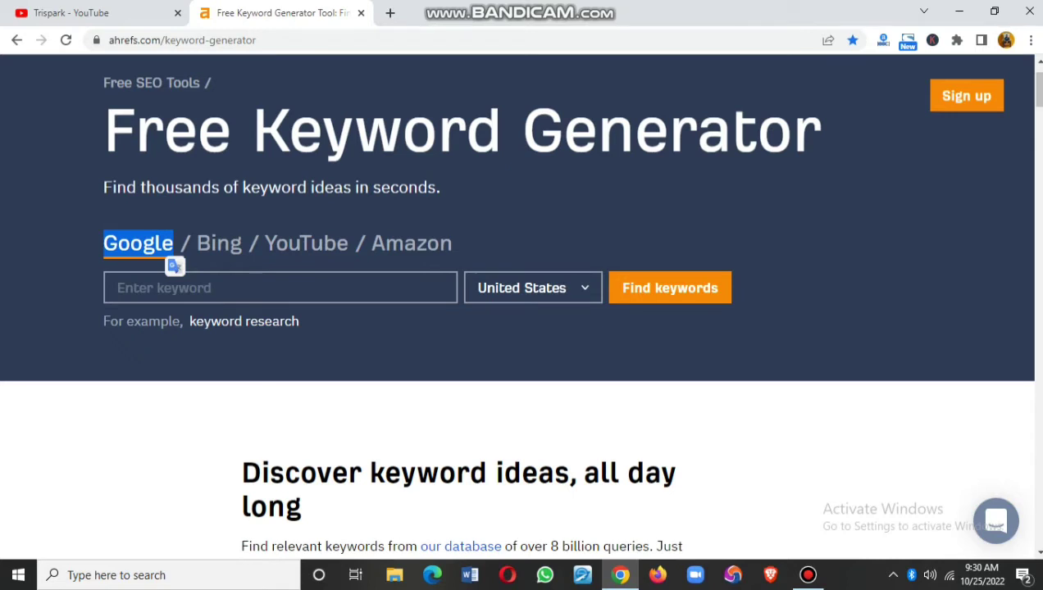
left_click(117, 288)
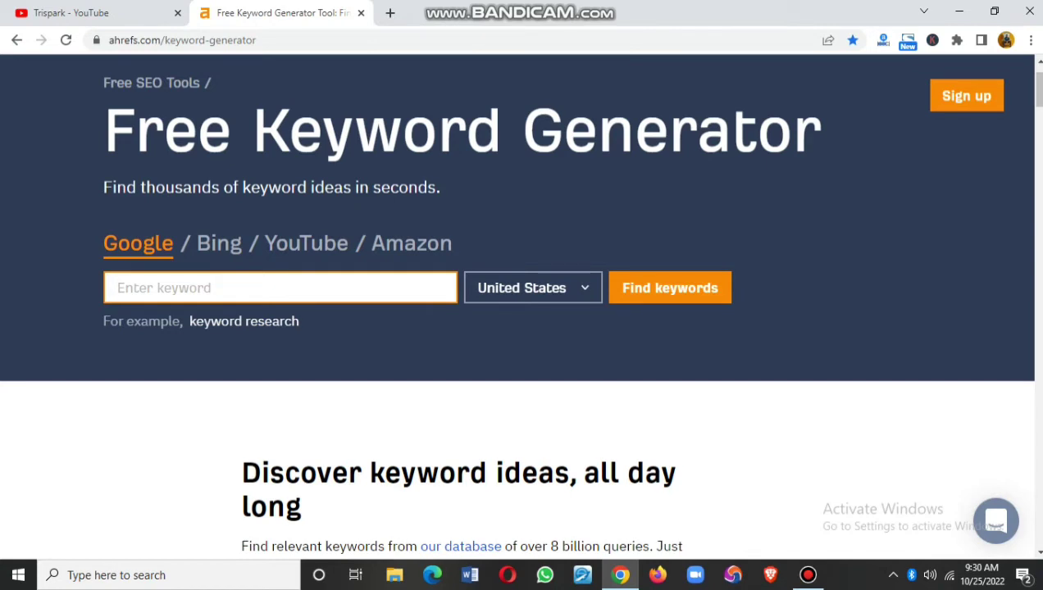
type("insu")
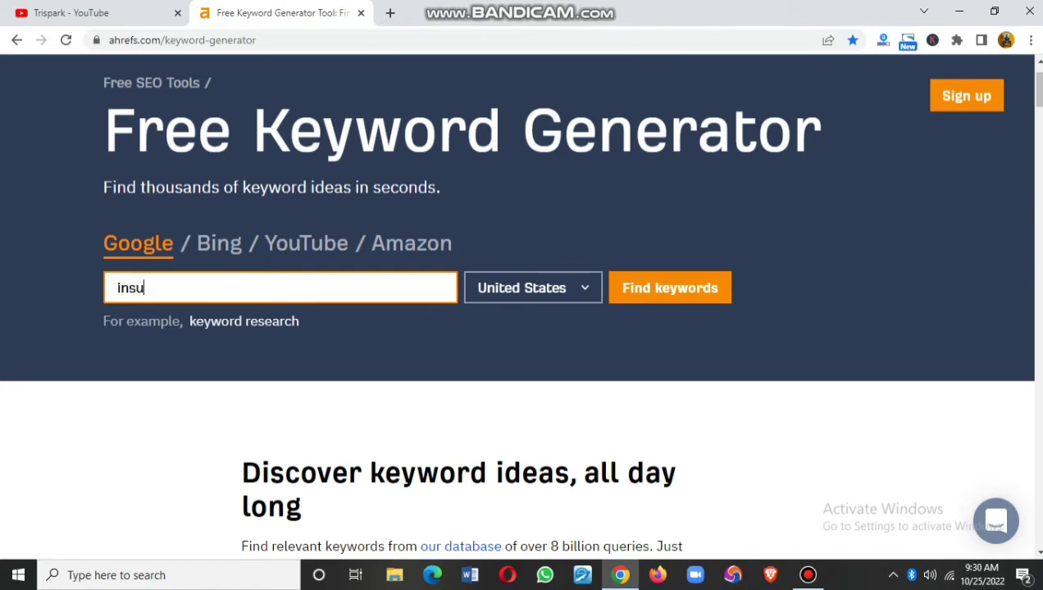
type("rance")
- Set the target country of the keyword search to Nigeria
key("Tab")
key("alt+Down")
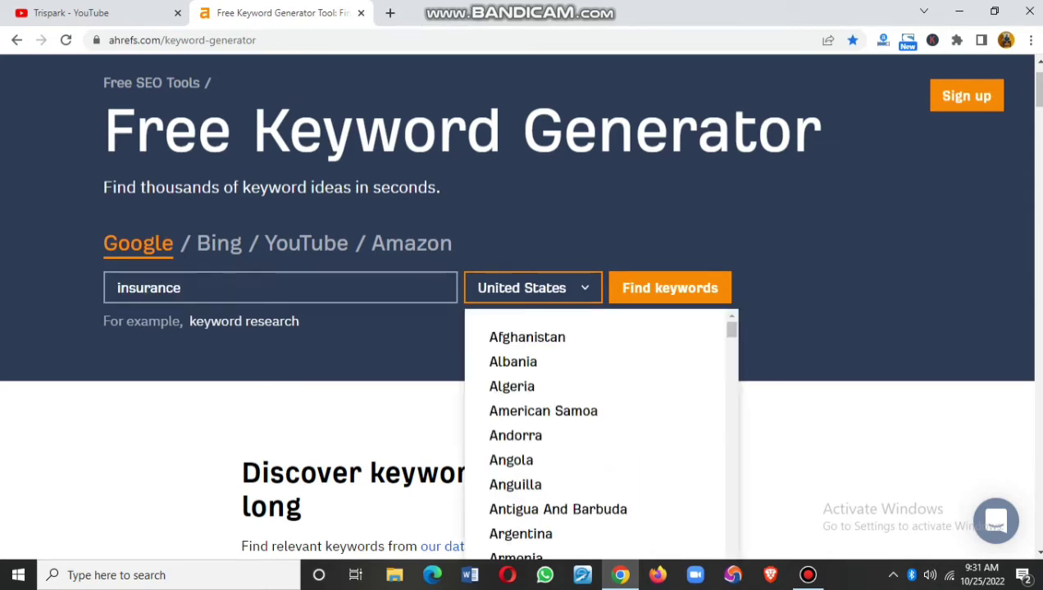
scroll(594, 411, "down", 20)
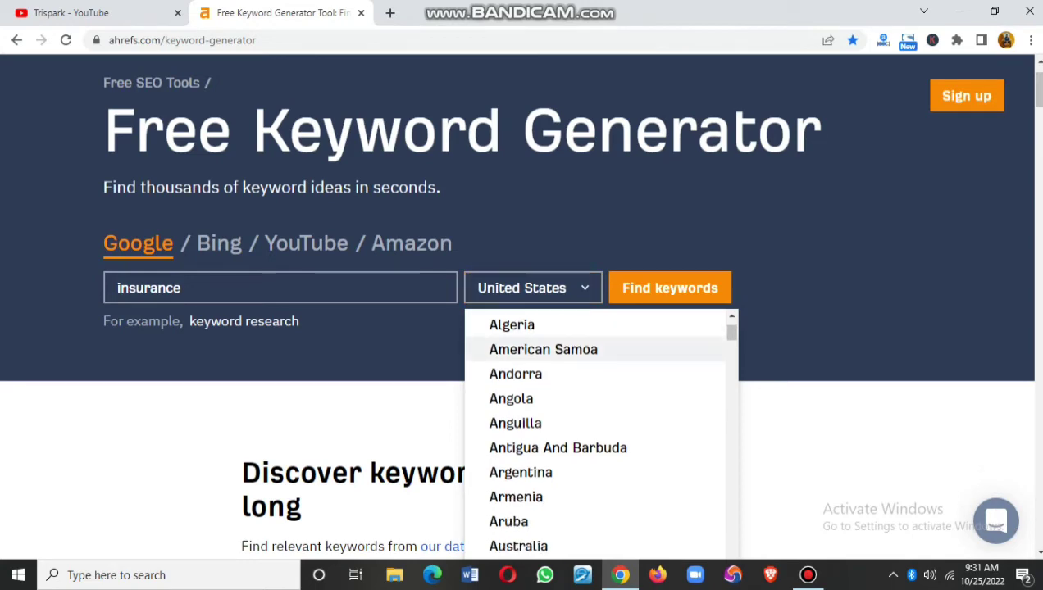
scroll(595, 411, "down", 20)
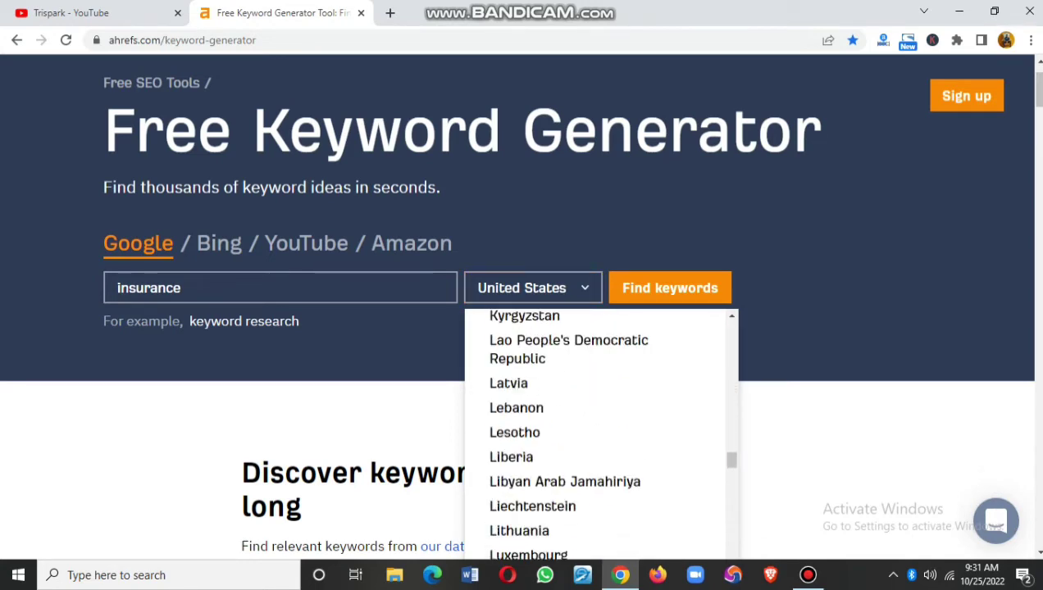
scroll(595, 426, "down", 4)
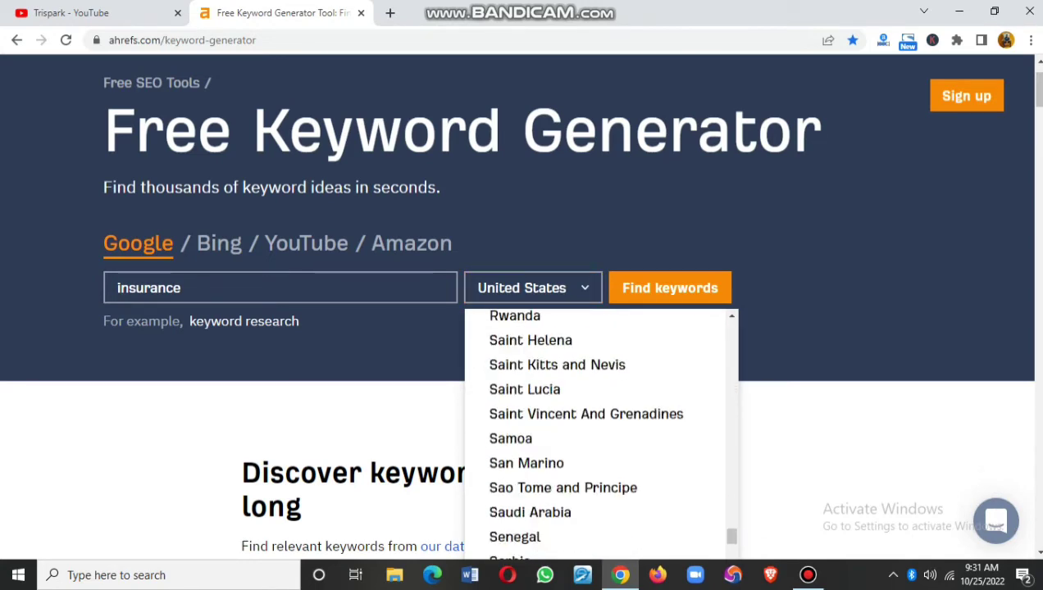
scroll(595, 426, "up", 8)
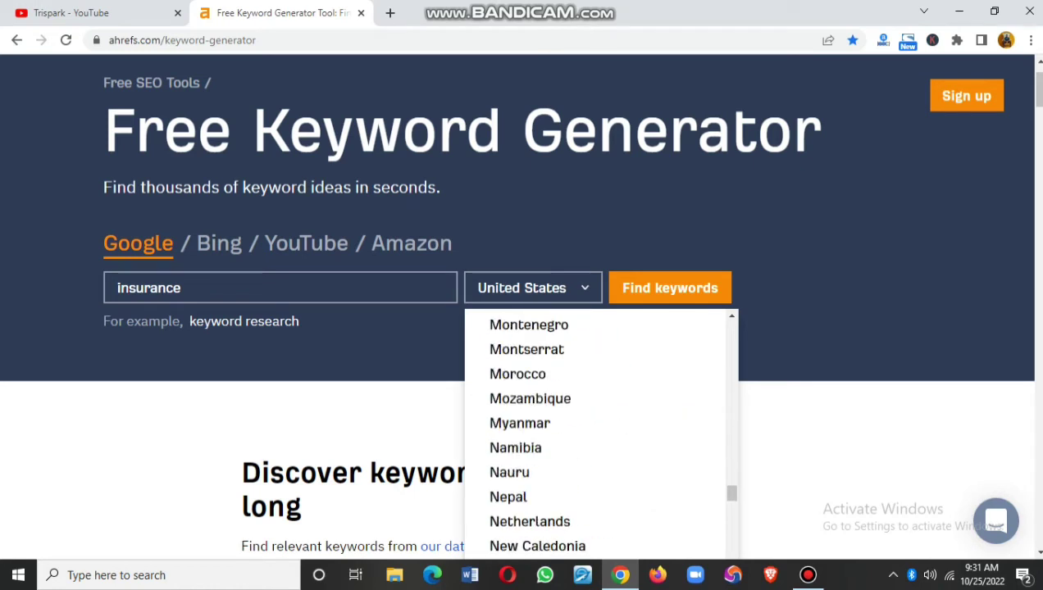
scroll(595, 463, "down", 2)
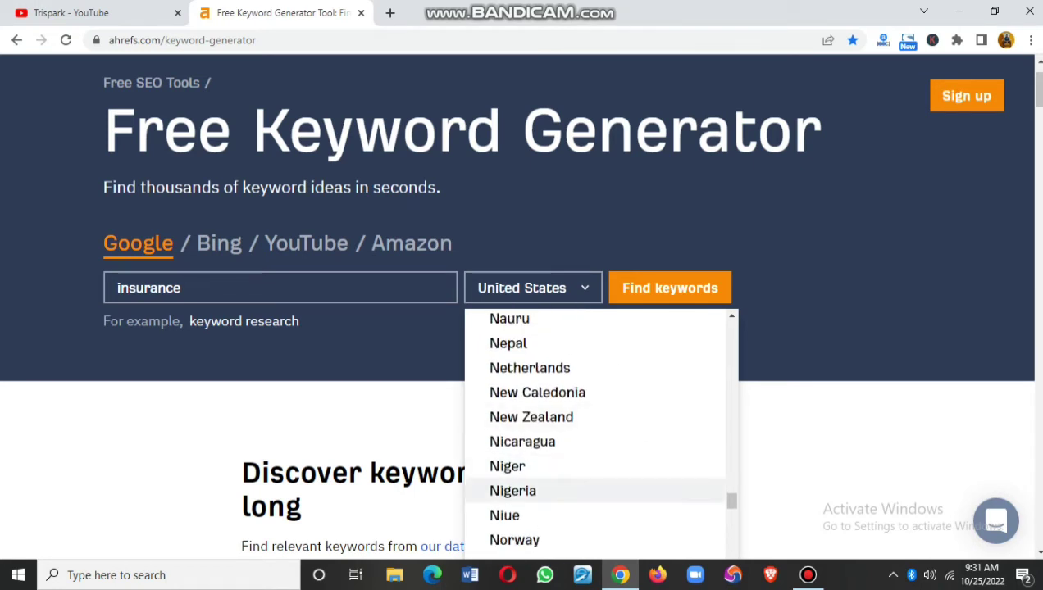
left_click(513, 491)
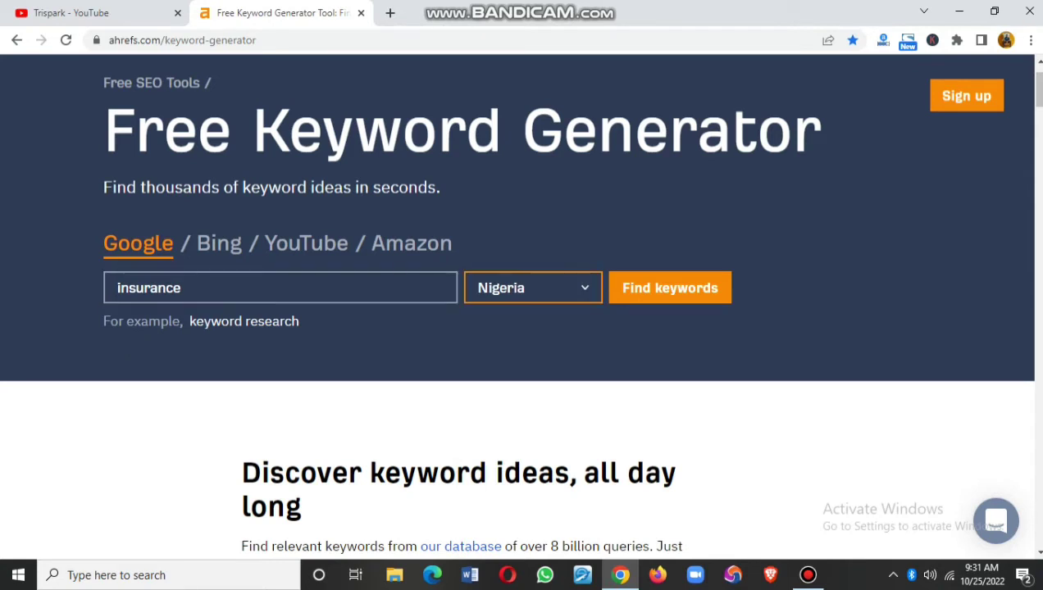
- Run the keyword search and complete the "I'm not a robot" verification
key("Tab")
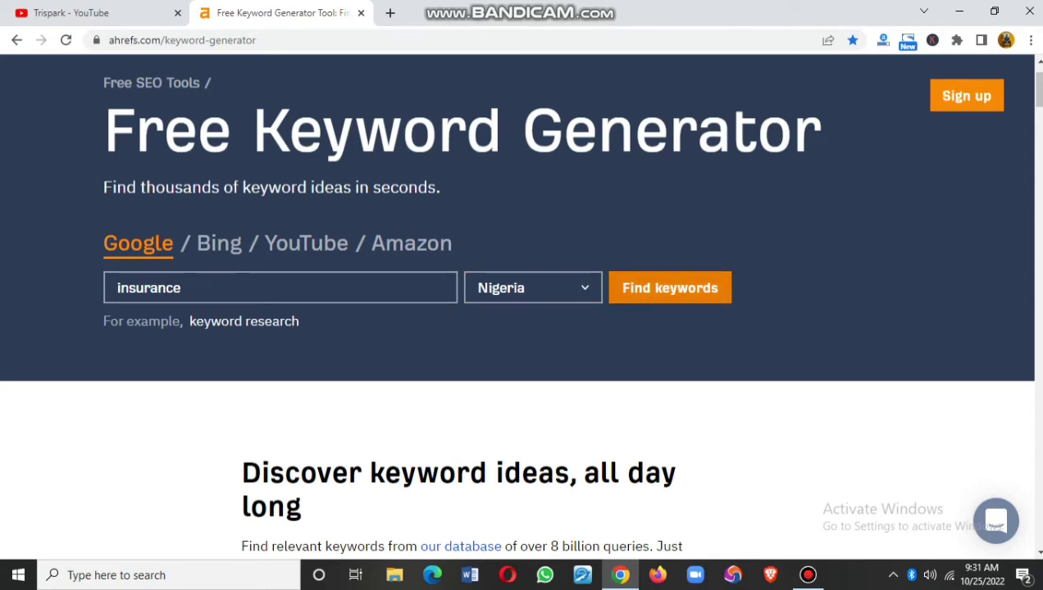
key("Tab")
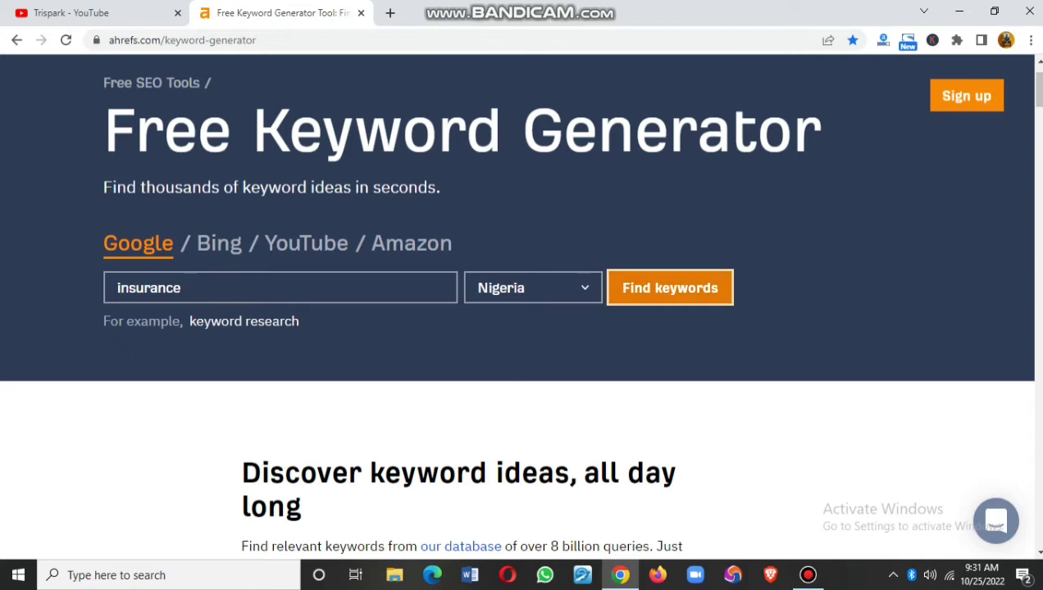
key("Return")
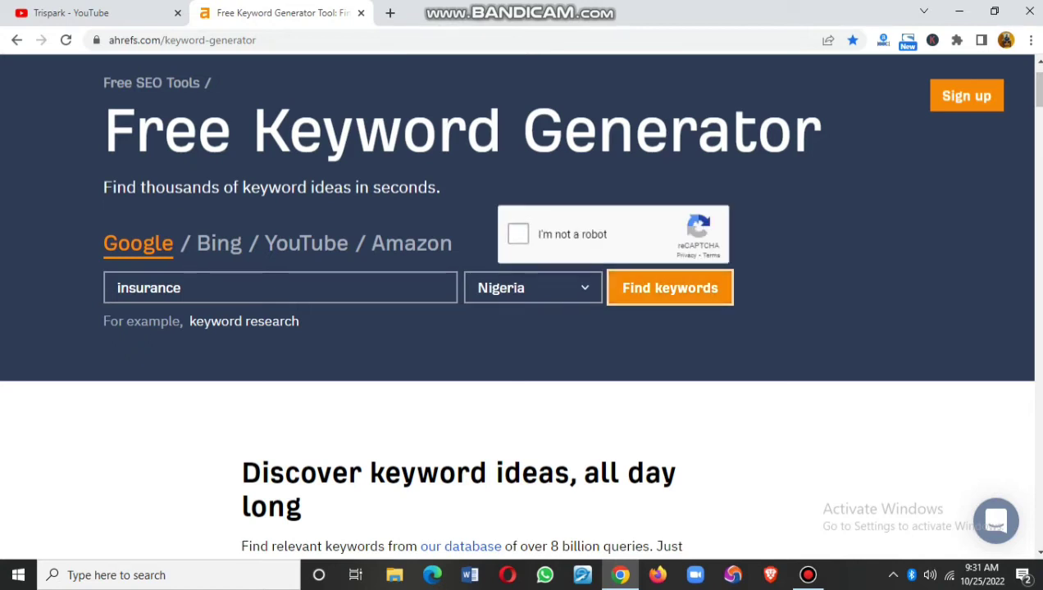
left_click(517, 234)
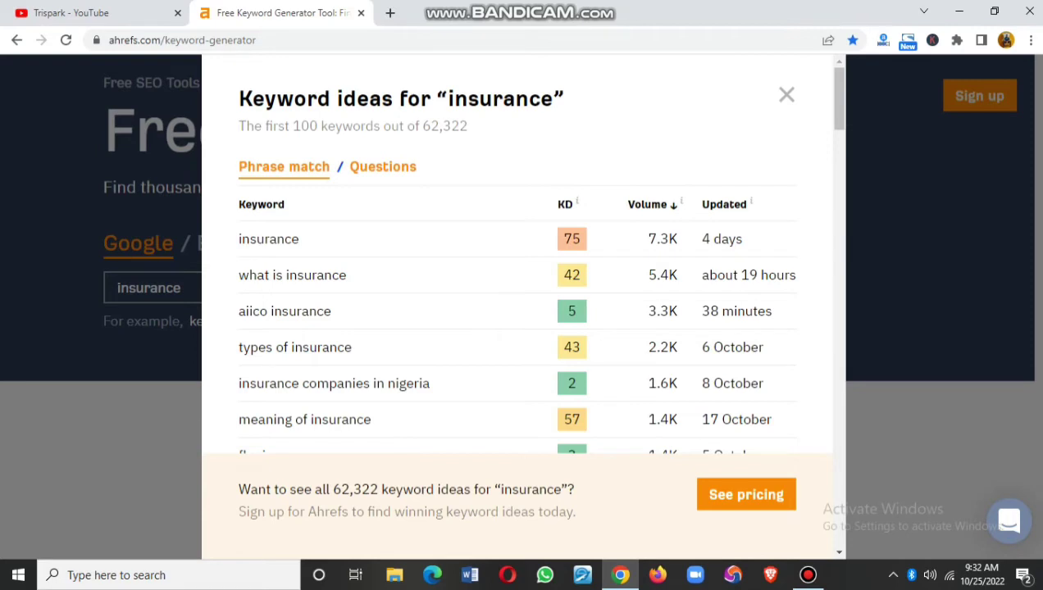
- Compare the Questions and Phrase match keyword ideas for "insurance", ending on the Phrase match list
left_click(383, 166)
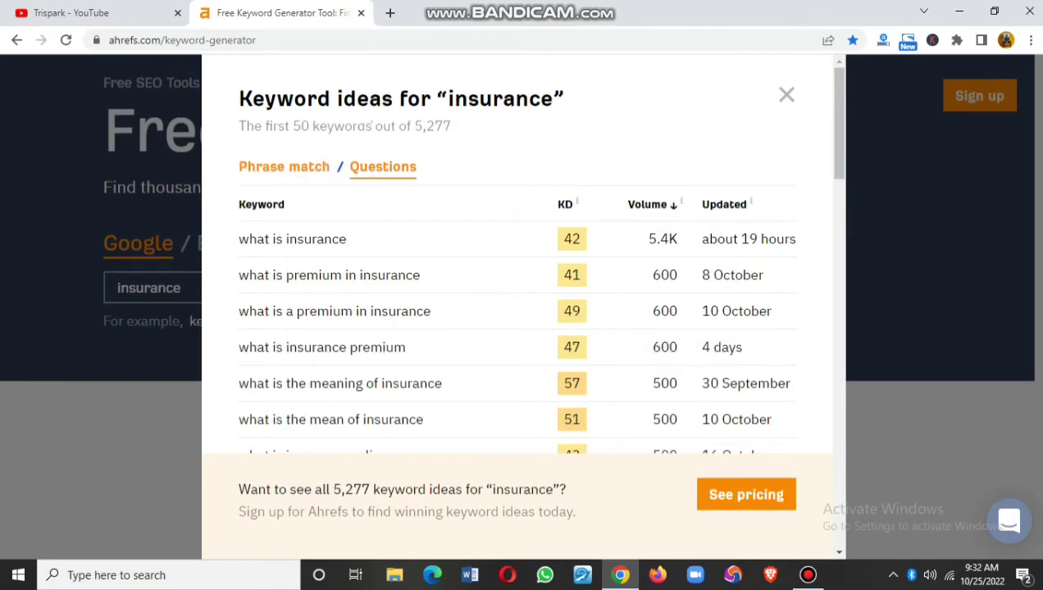
left_click(284, 166)
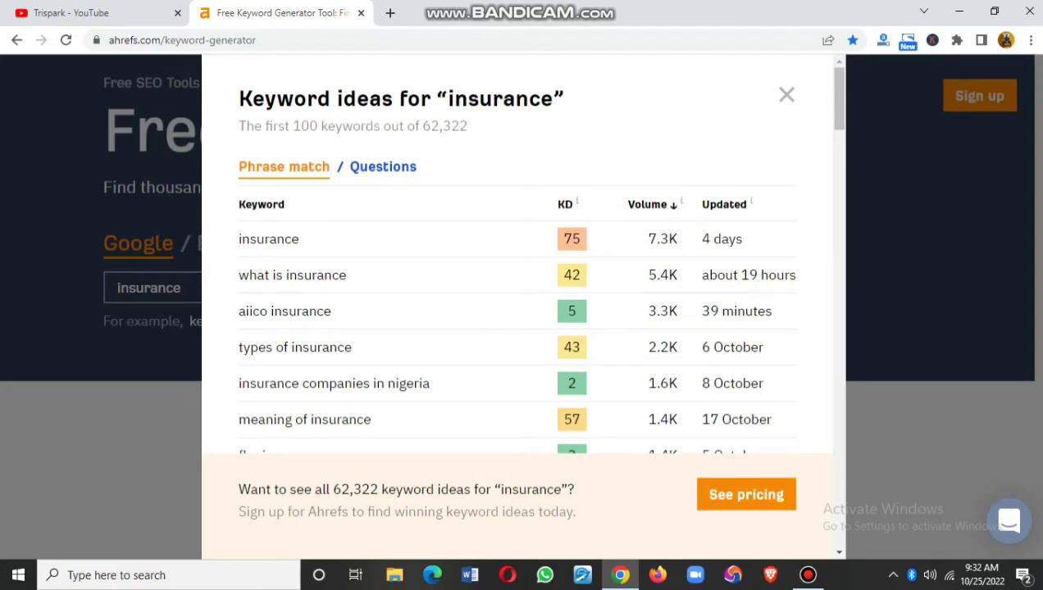
left_click(383, 166)
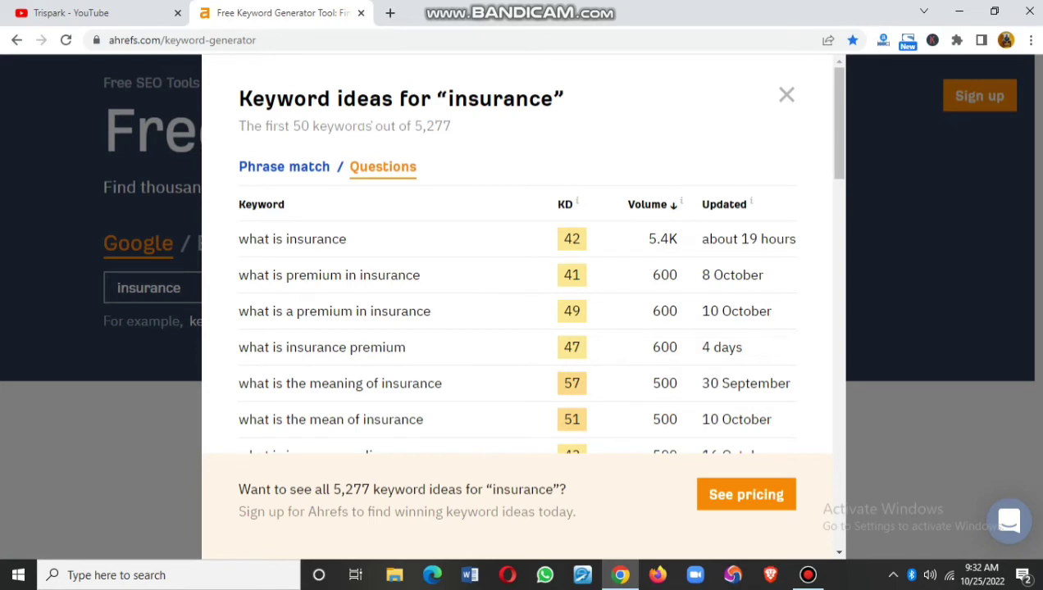
scroll(517, 312, "down", 1)
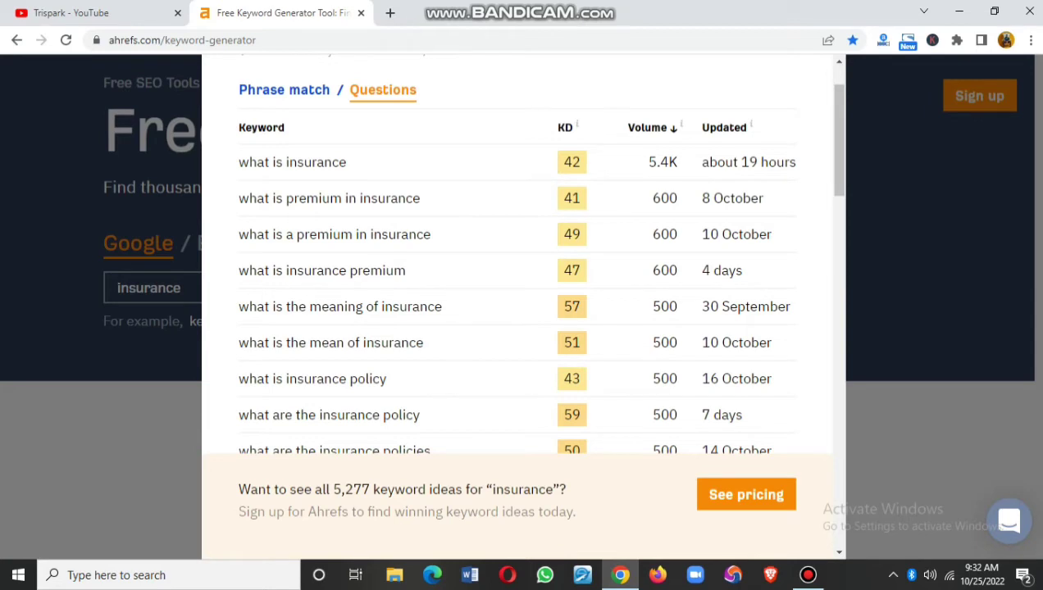
scroll(516, 312, "up", 1)
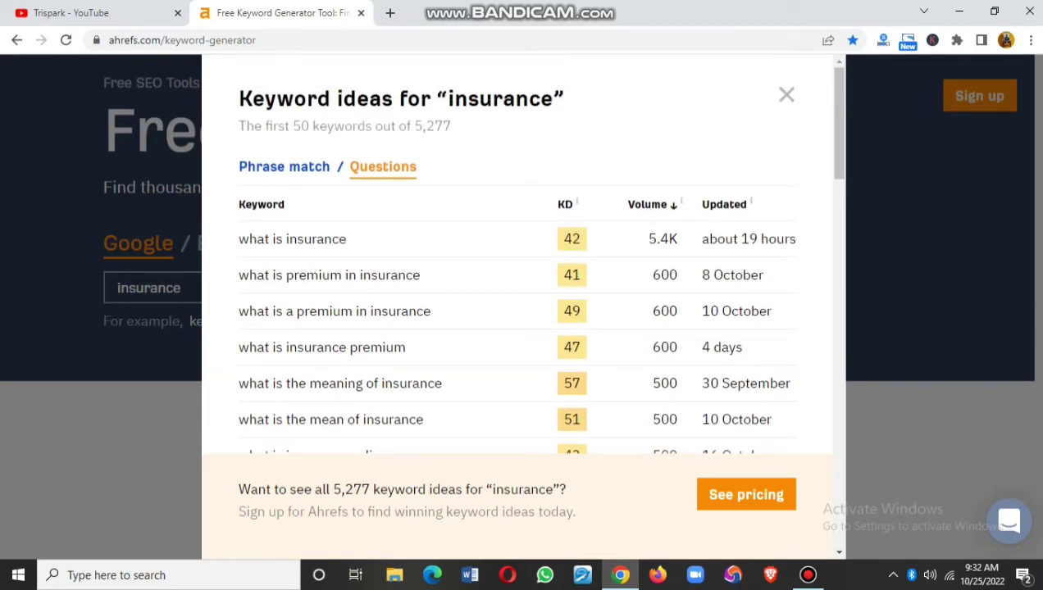
left_click(283, 166)
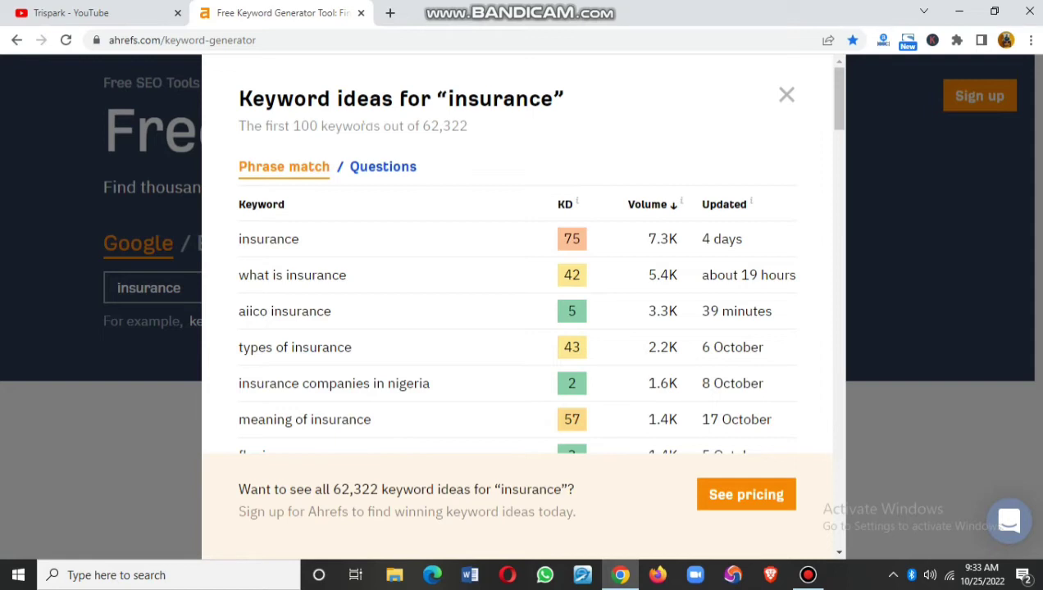
- Read the explanations of the KD, Volume and Updated columns in the keyword ideas table
mouse_move(578, 201)
mouse_move(682, 200)
mouse_move(751, 201)
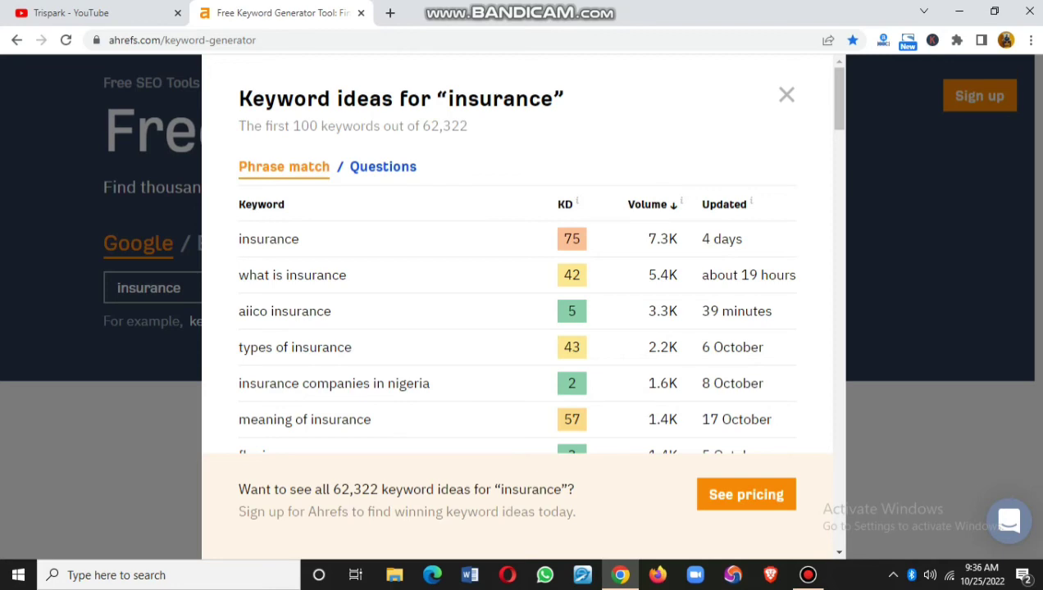
- Highlight the keywords "aiico insurance" and "insurance companies in nigeria" in turn, and read the explanation of the Volume column
left_click_drag(331, 311, 238, 311)
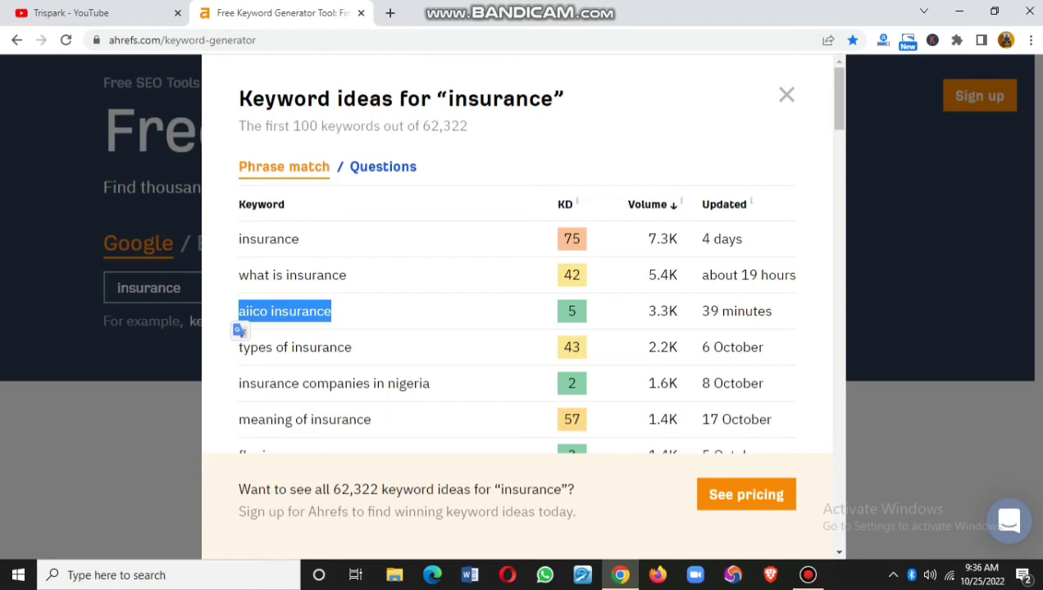
left_click_drag(430, 383, 238, 205)
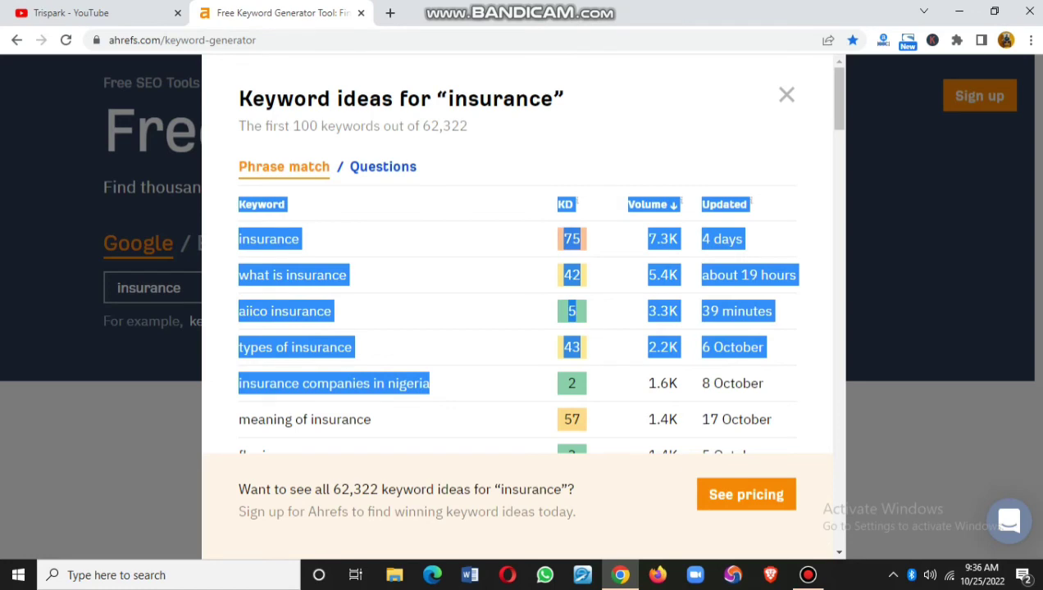
left_click_drag(239, 205, 238, 387)
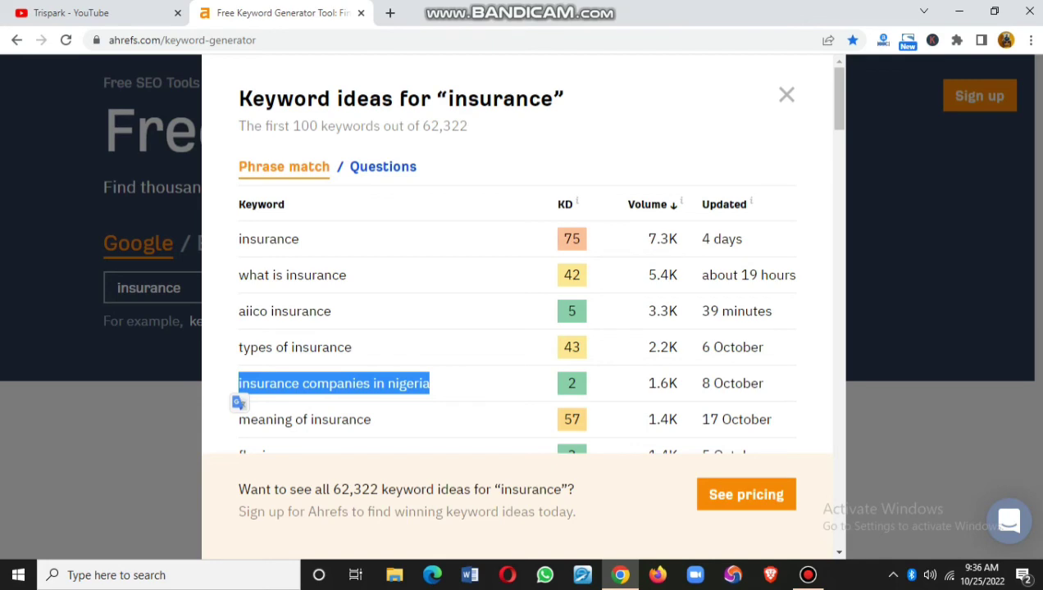
mouse_move(682, 201)
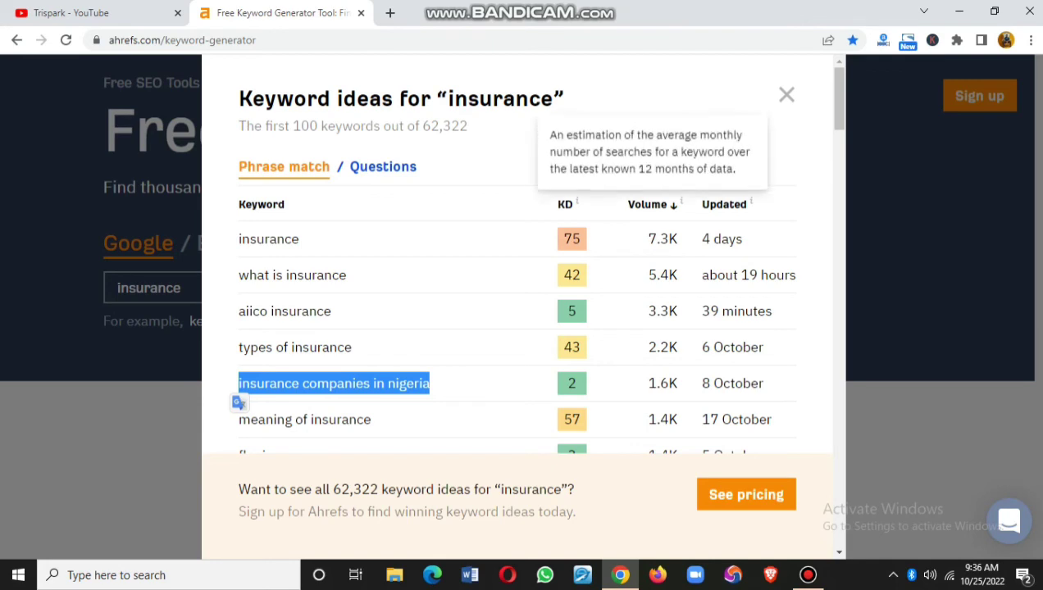